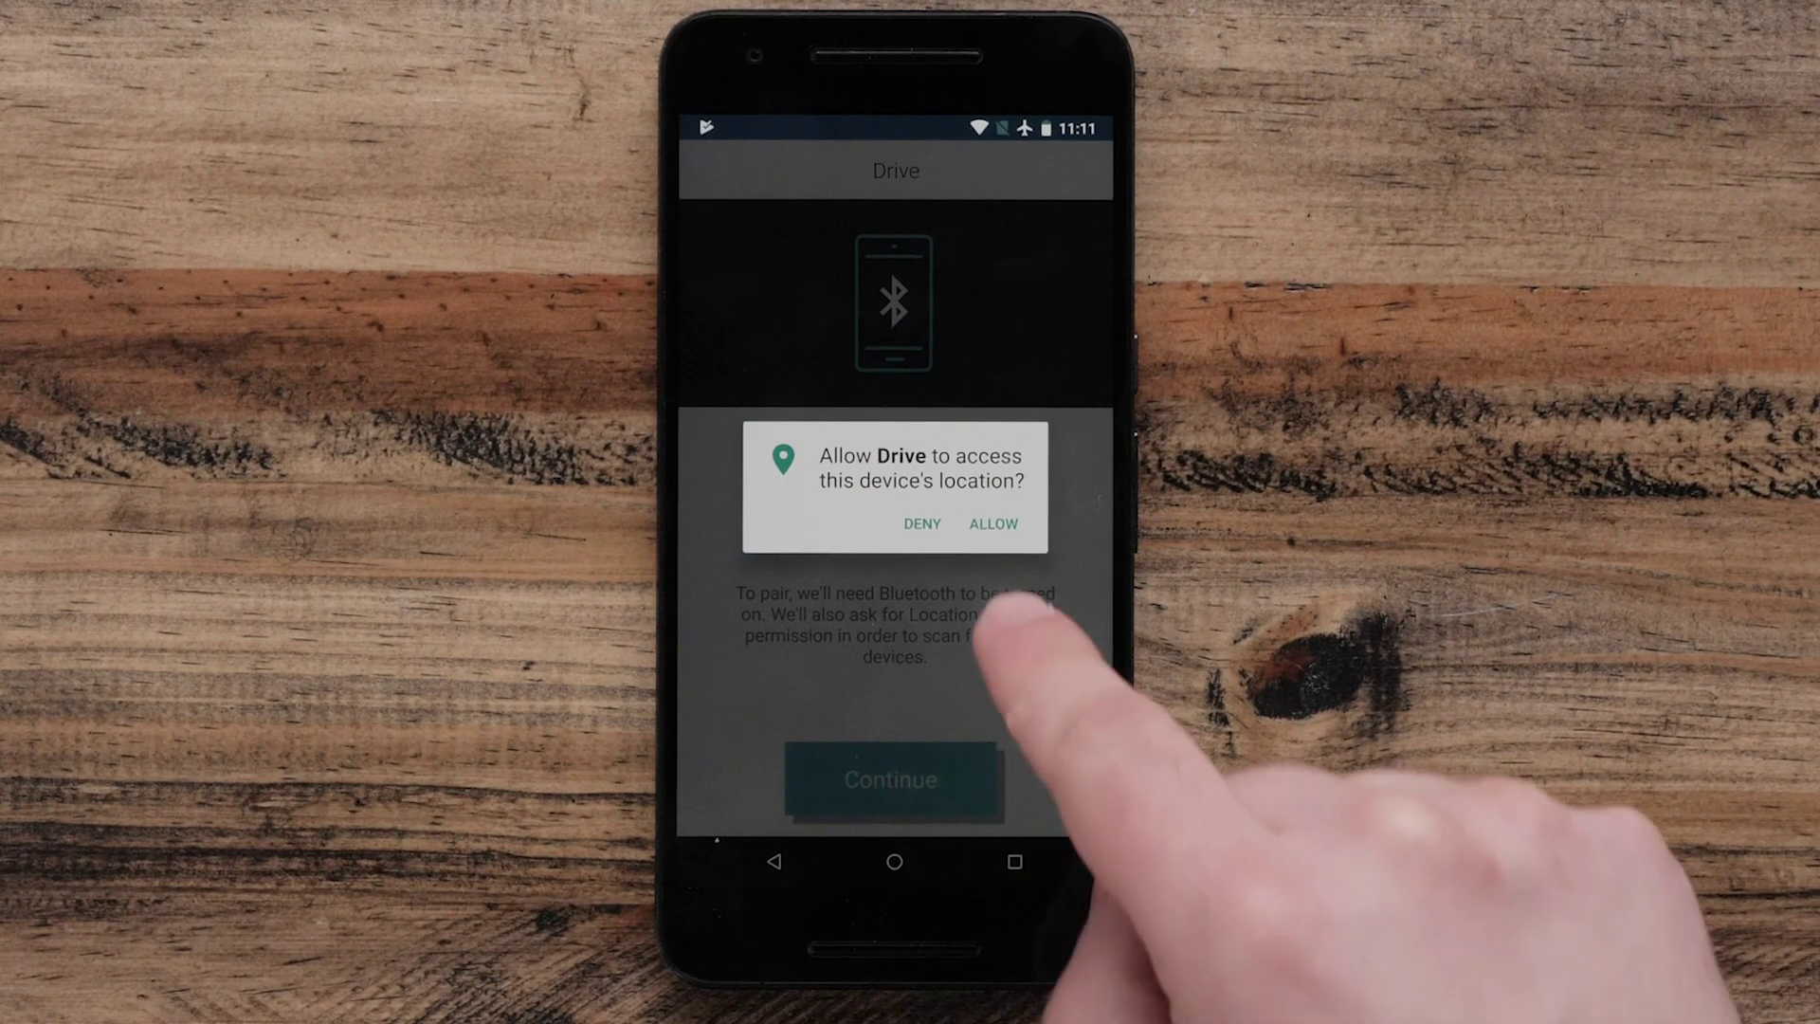
Allow Garmin Drive location access and turn on the phone's Bluetooth.
left_click(993, 524)
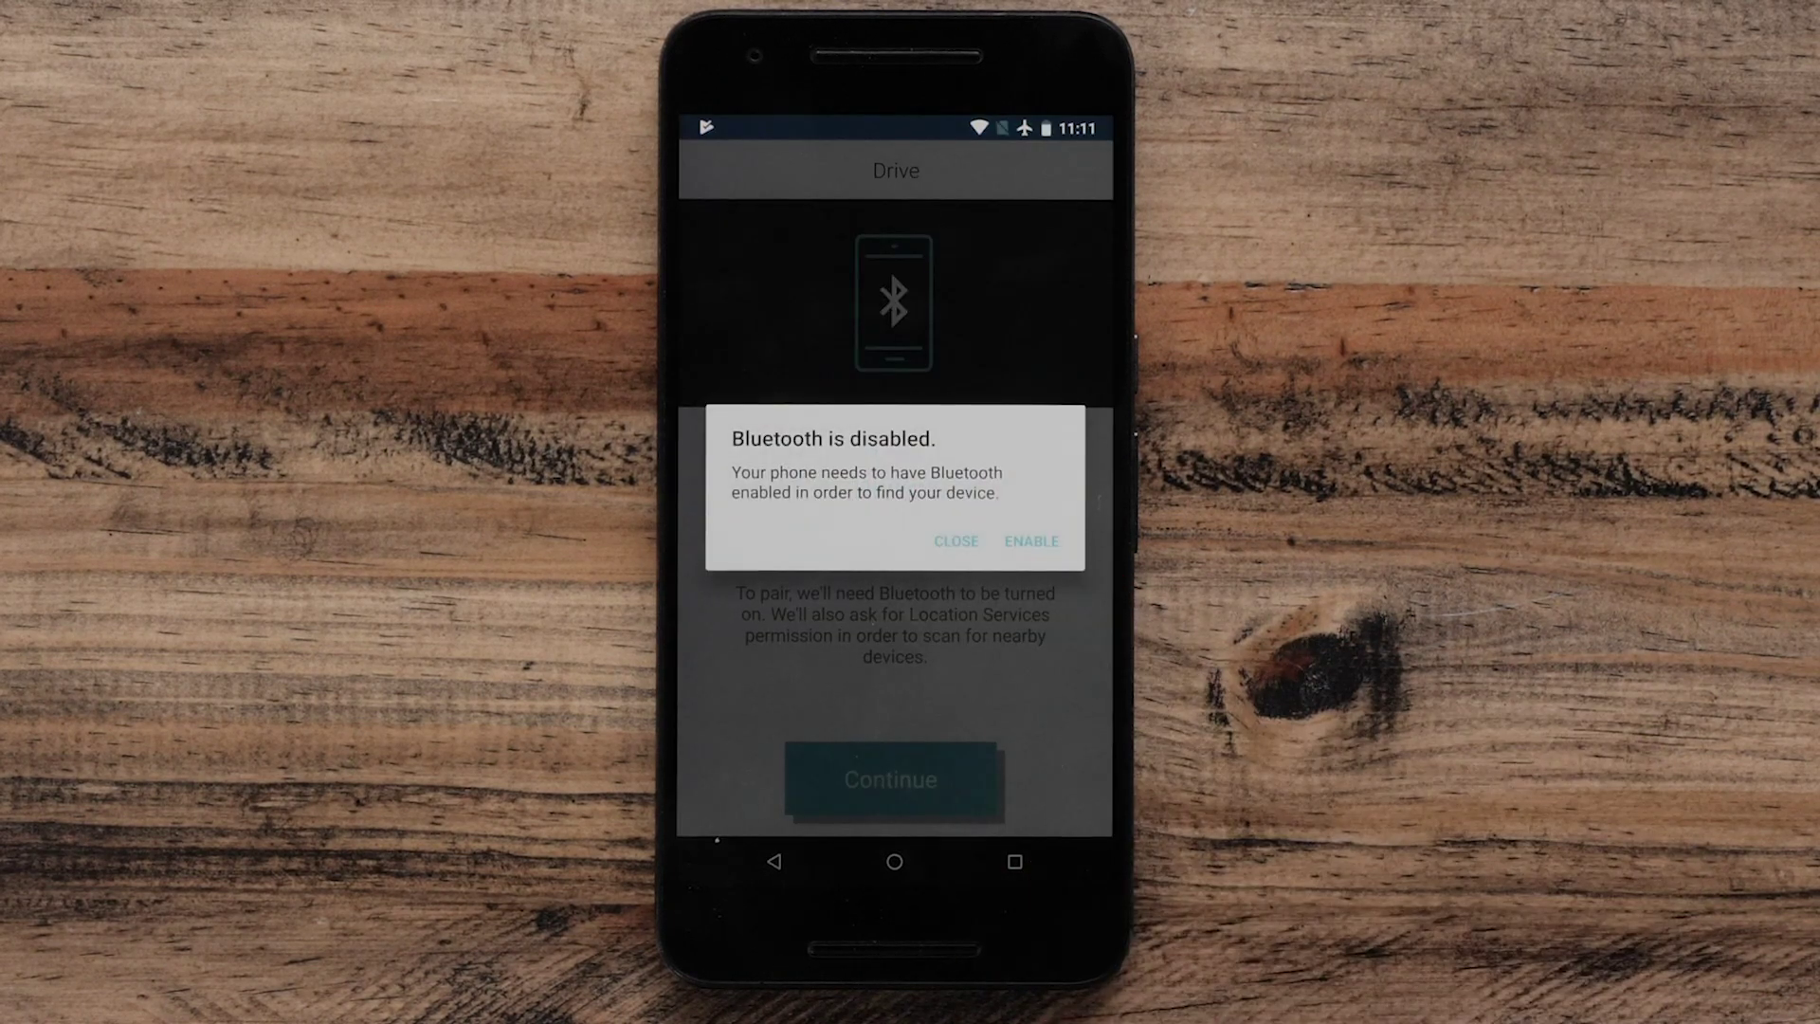
left_click(1031, 541)
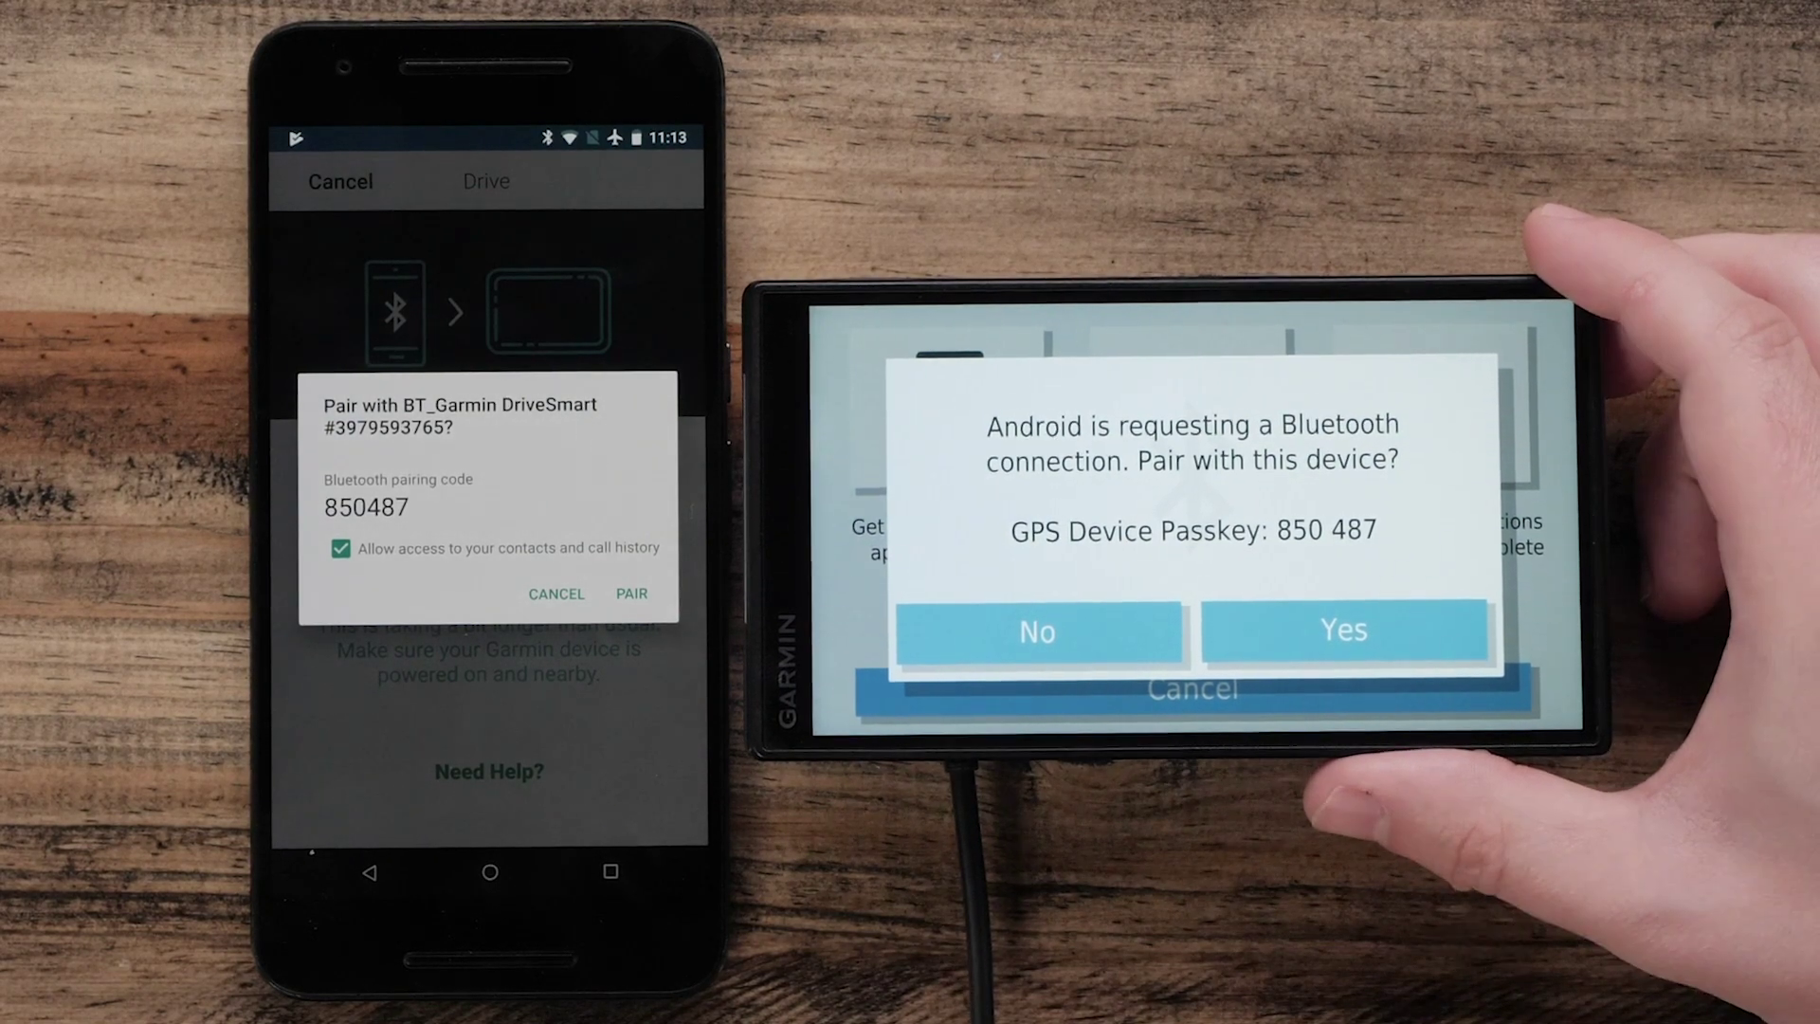
Accept the pairing request on the DriveSmart 55 and confirm pairing on the phone.
left_click(1346, 632)
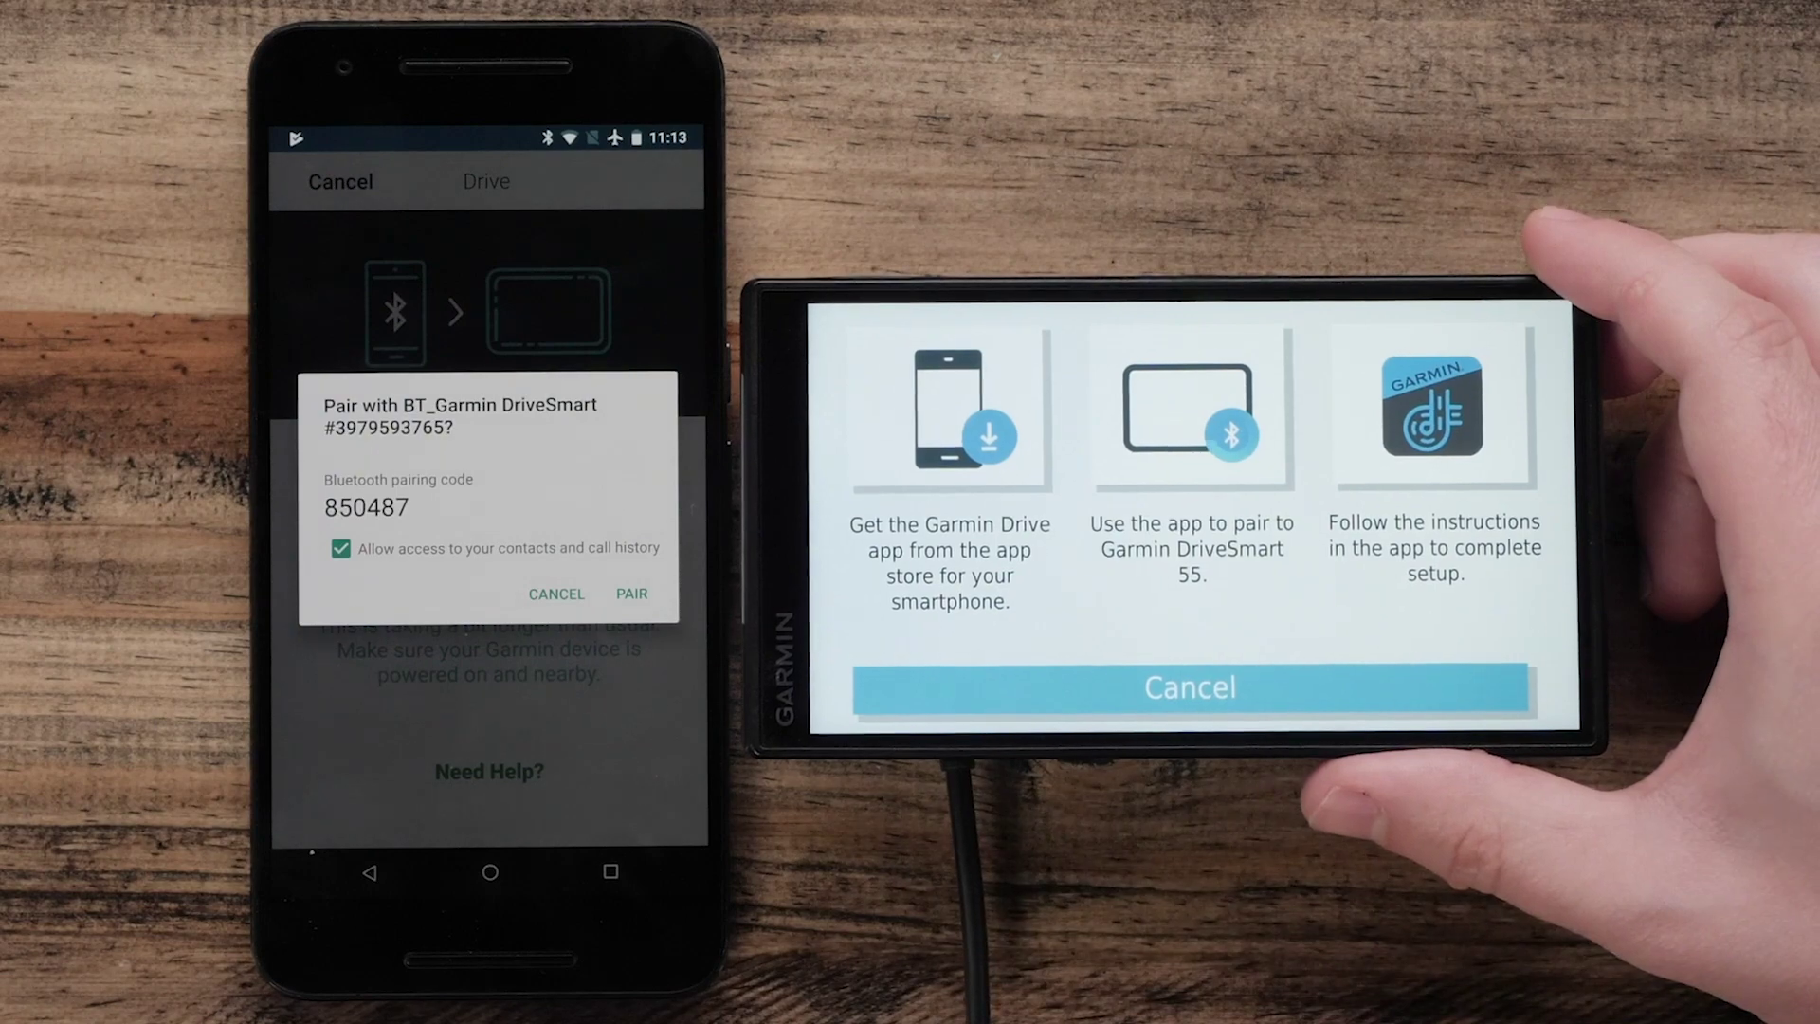
left_click(633, 593)
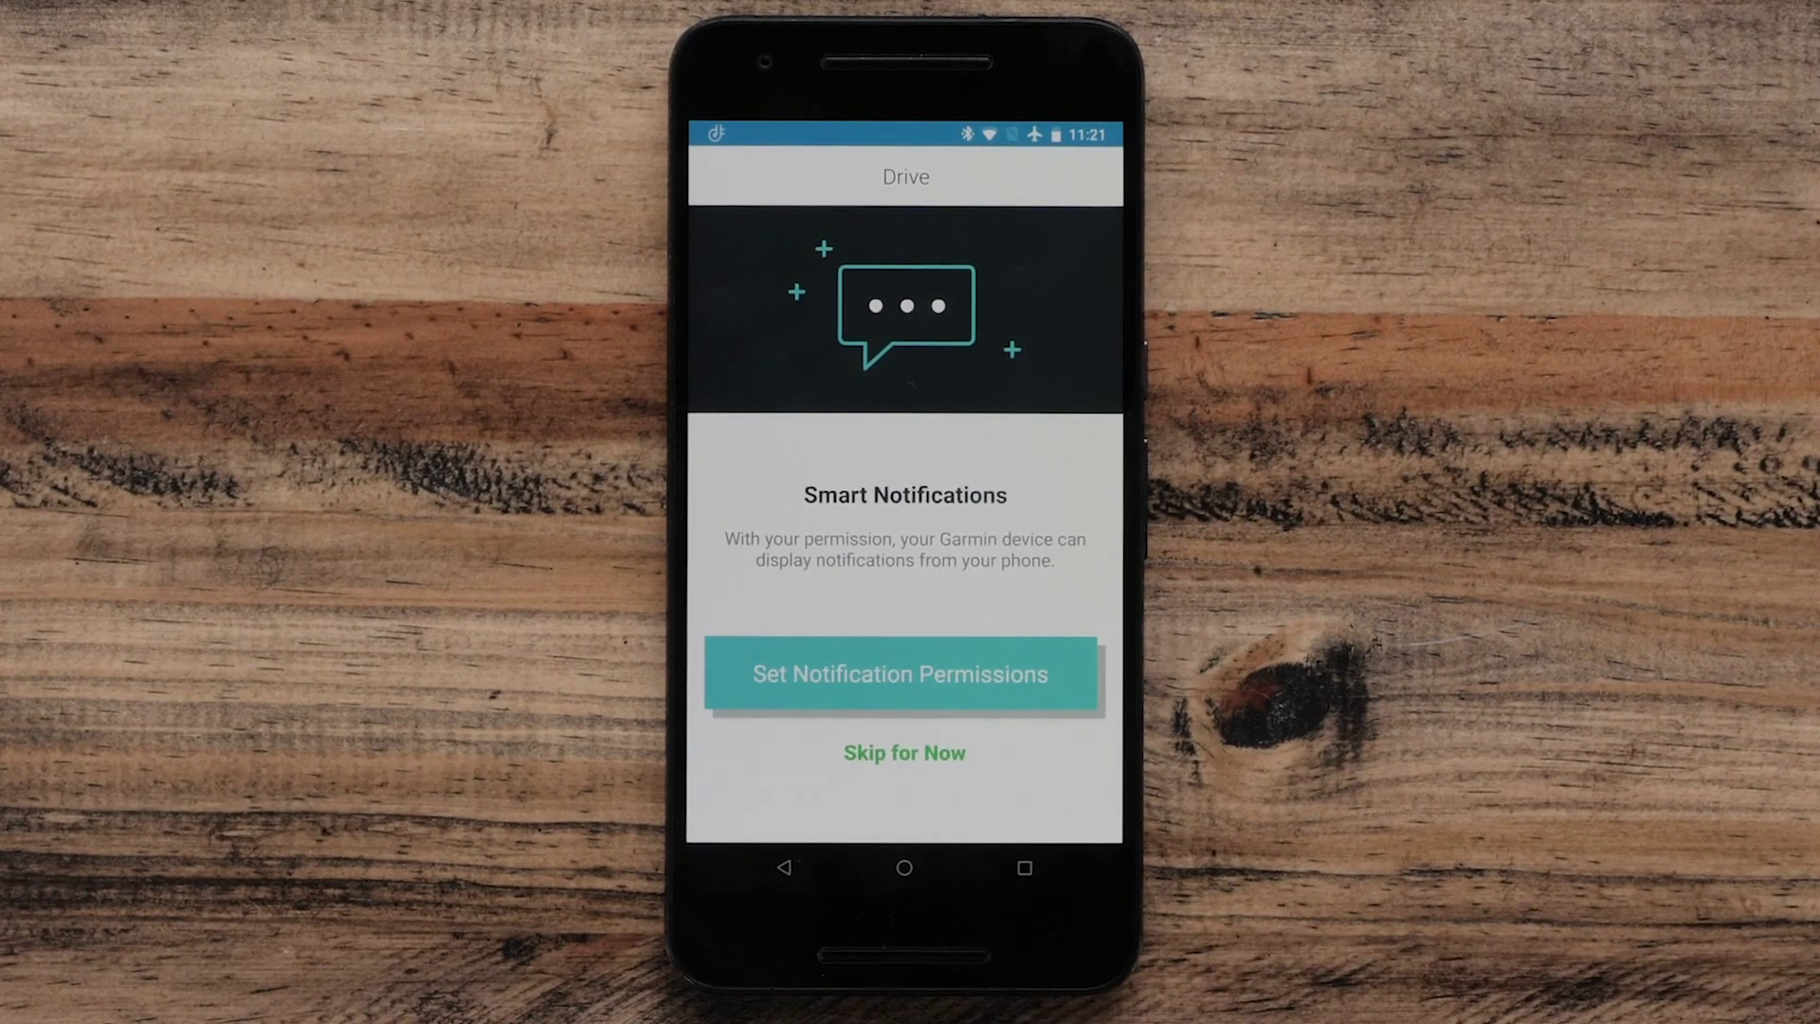
Review the phone's Notification access settings for Drive, then return to Garmin Drive.
left_click(1074, 674)
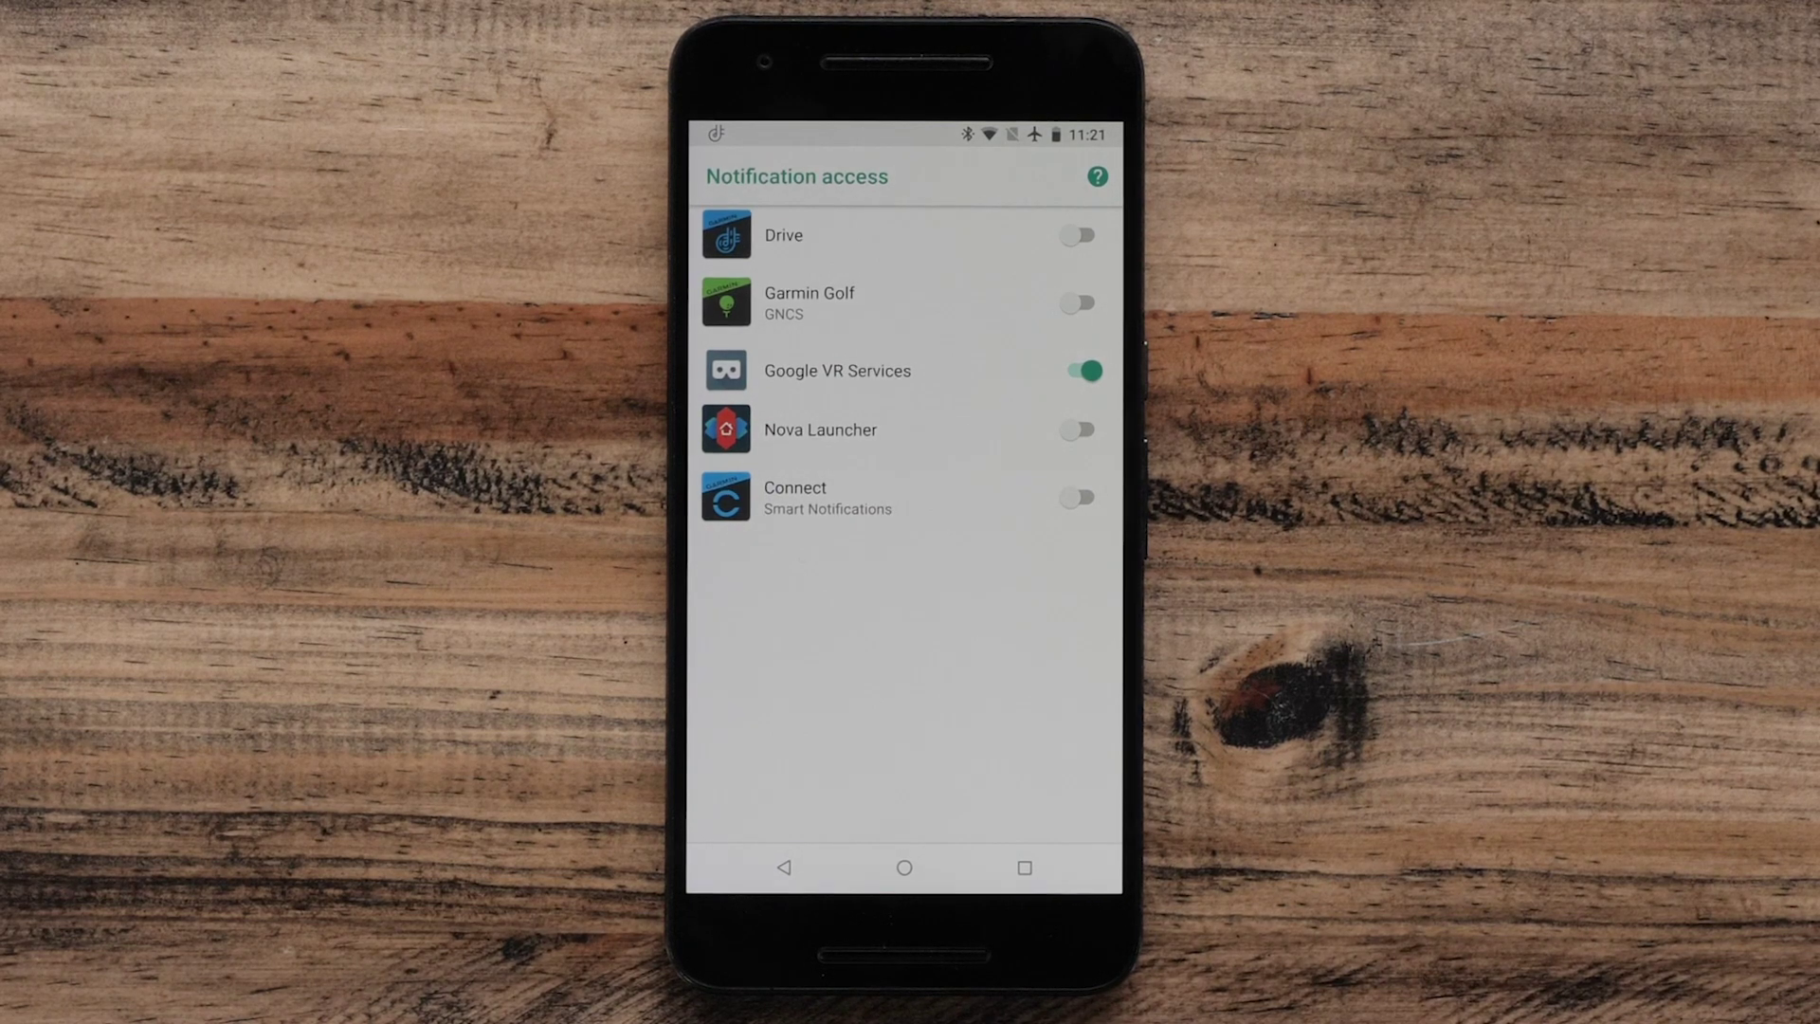
left_click(784, 867)
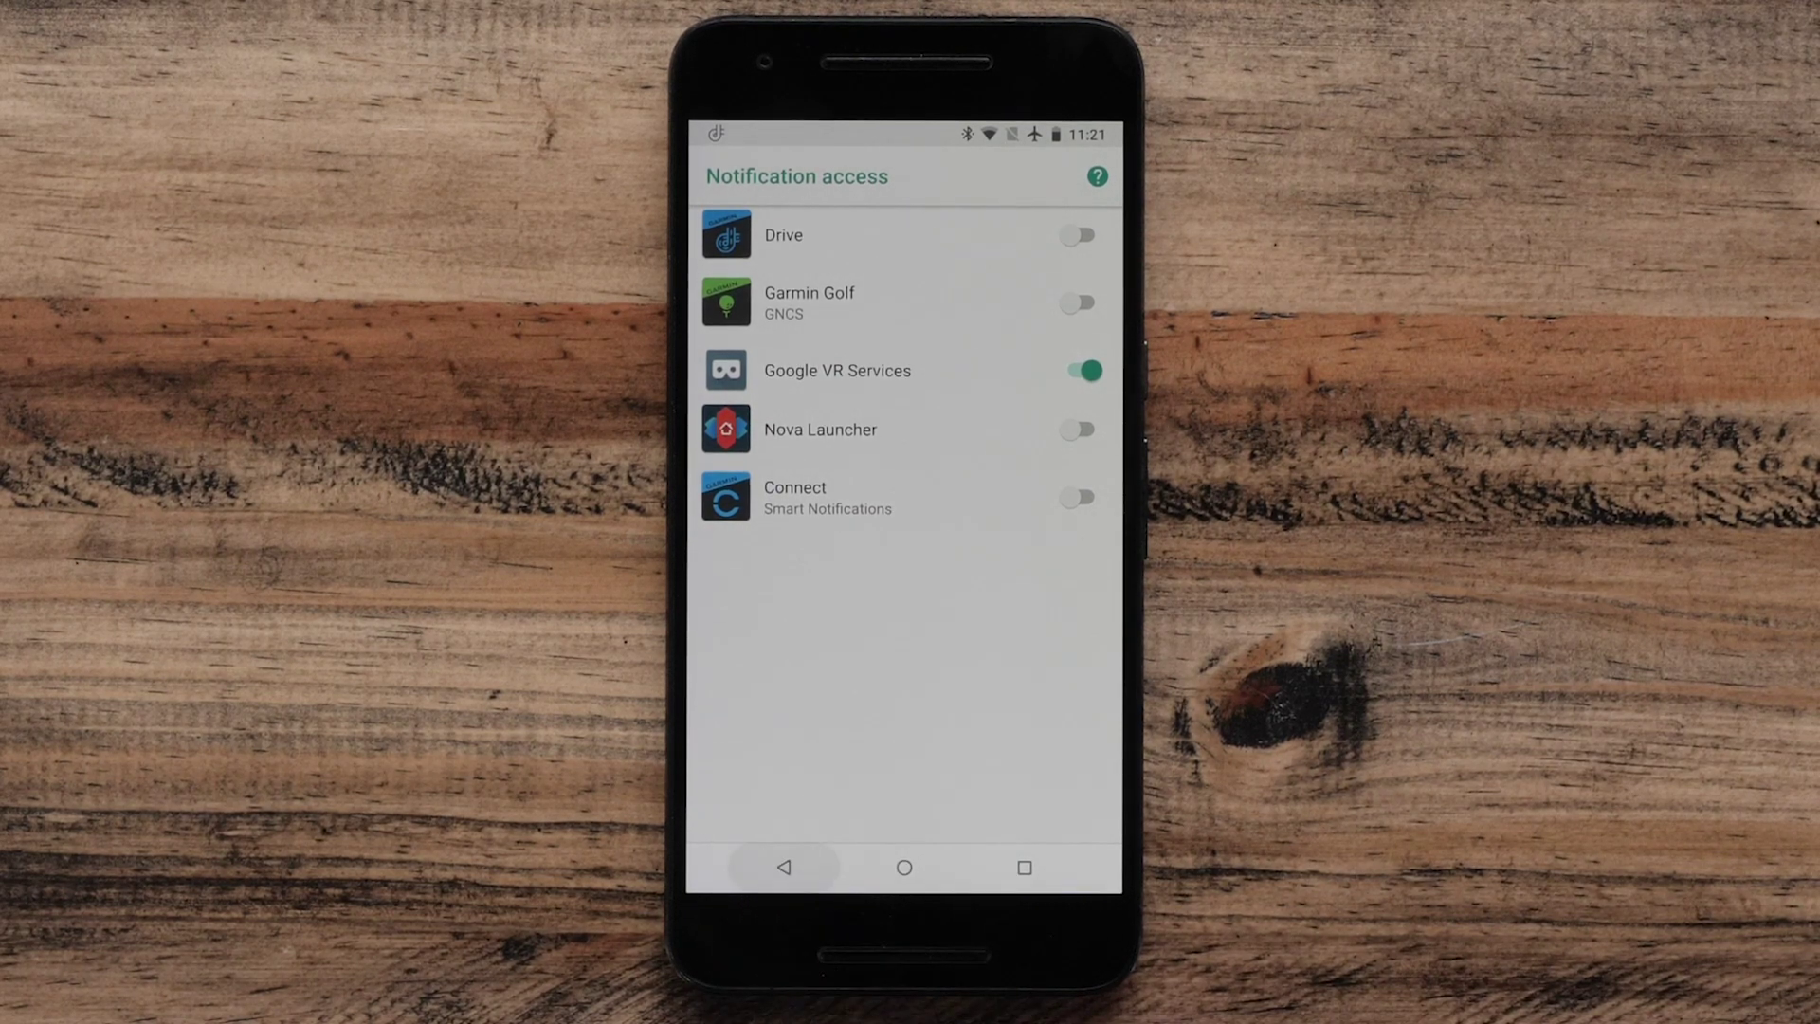